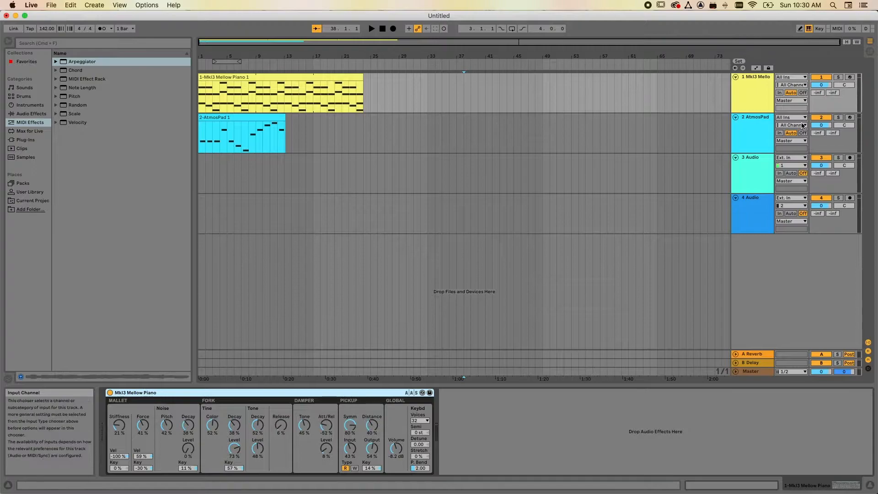
# Mute the AtmosPad track and play the Mellow Piano part from the start of the arrangement, then stop playback.
pyautogui.click(821, 118)
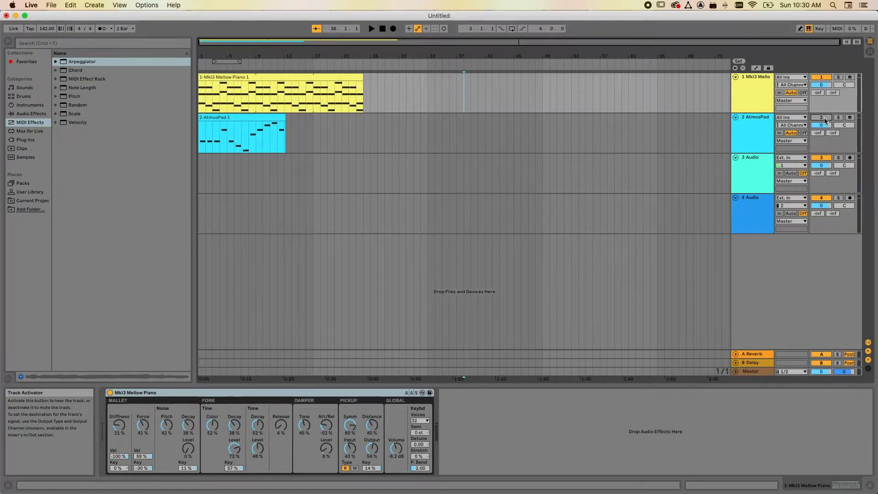
pyautogui.click(375, 30)
pyautogui.click(374, 29)
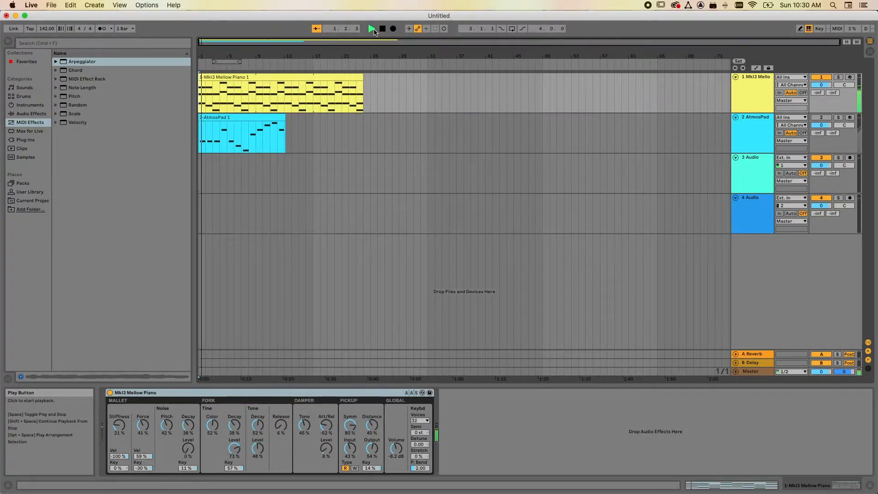
pyautogui.click(383, 28)
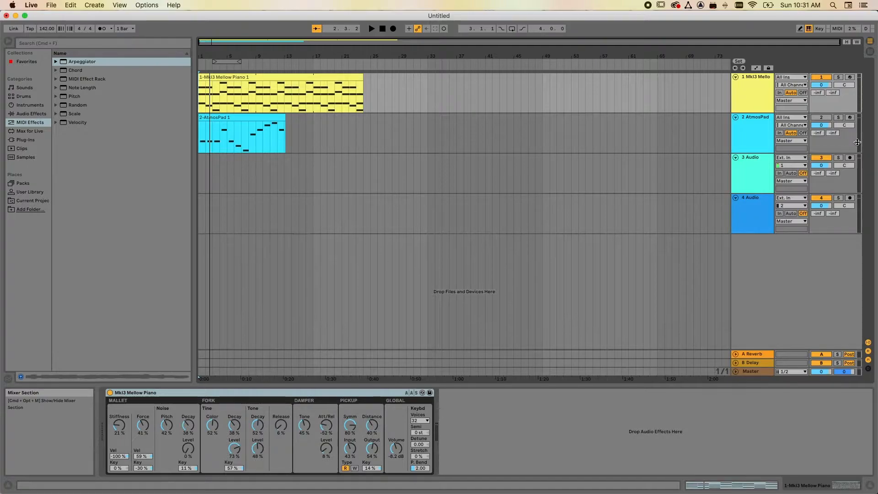
# Browse the Instruments and MIDI Effects categories and select the Arpeggiator.
pyautogui.click(32, 106)
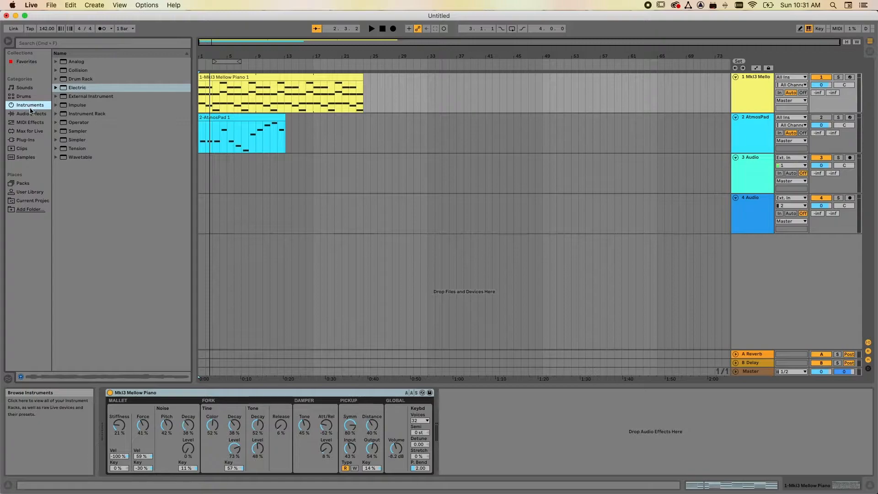
pyautogui.click(35, 122)
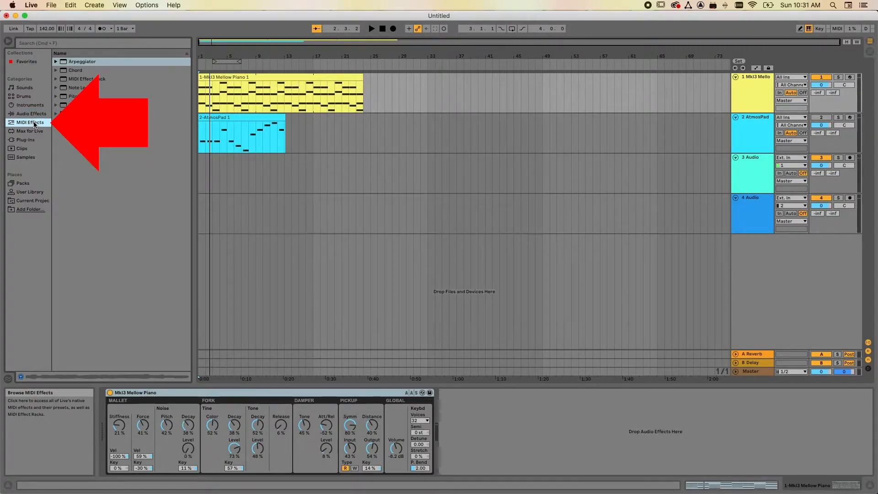
pyautogui.click(66, 64)
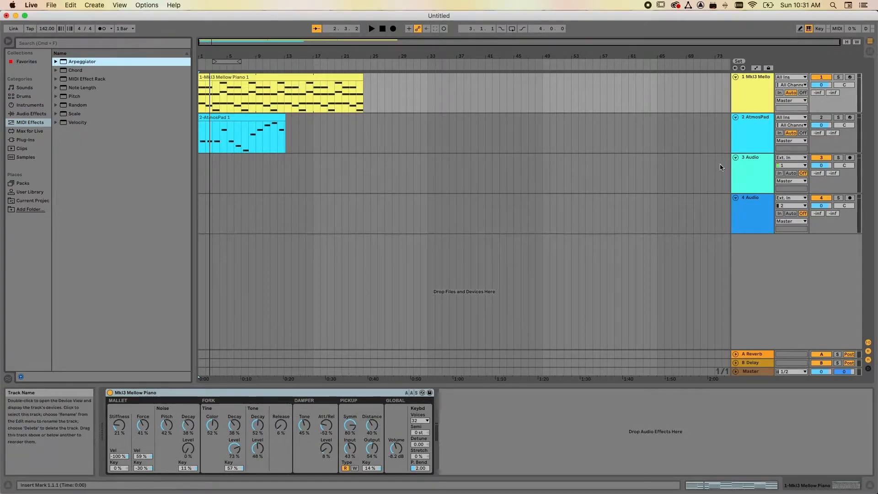
pyautogui.click(282, 78)
pyautogui.moveTo(283, 77); pyautogui.dragTo(290, 181)
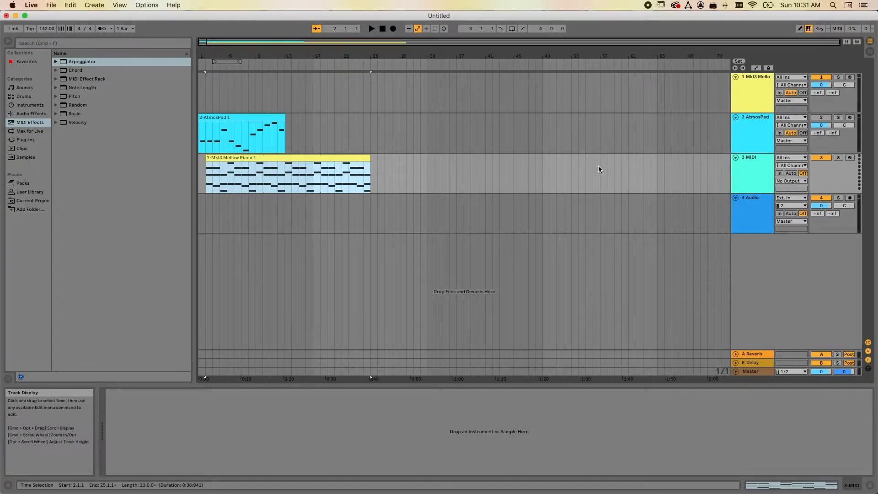
pyautogui.press('super+z')
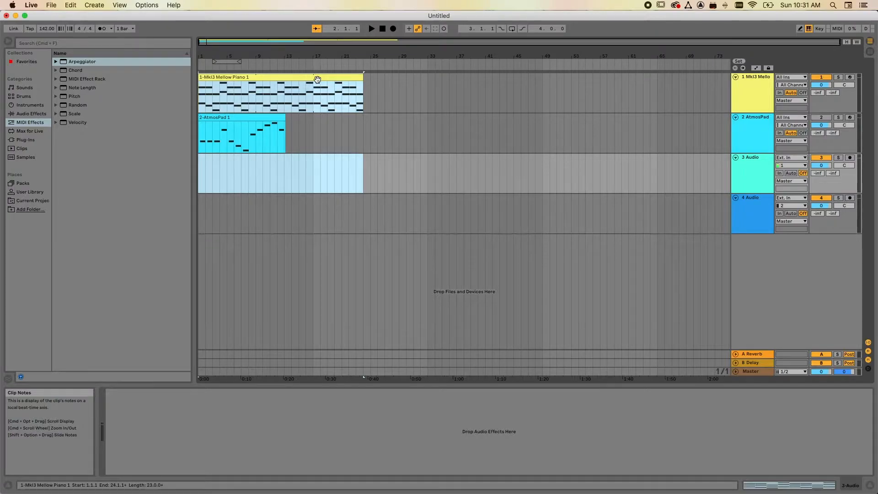
# Duplicate the Mellow Piano clip onto a new track of its own and place that track directly below the original.
pyautogui.click(364, 150)
pyautogui.moveTo(288, 78); pyautogui.dragTo(282, 253)
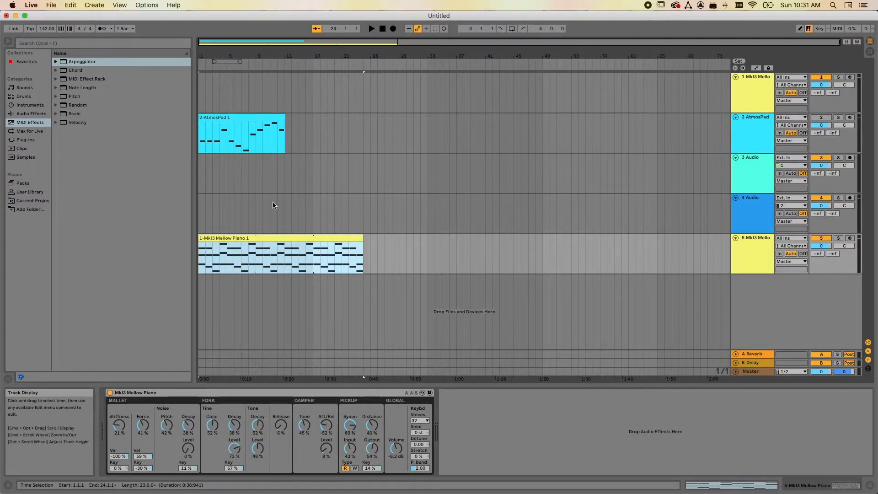
pyautogui.click(293, 238)
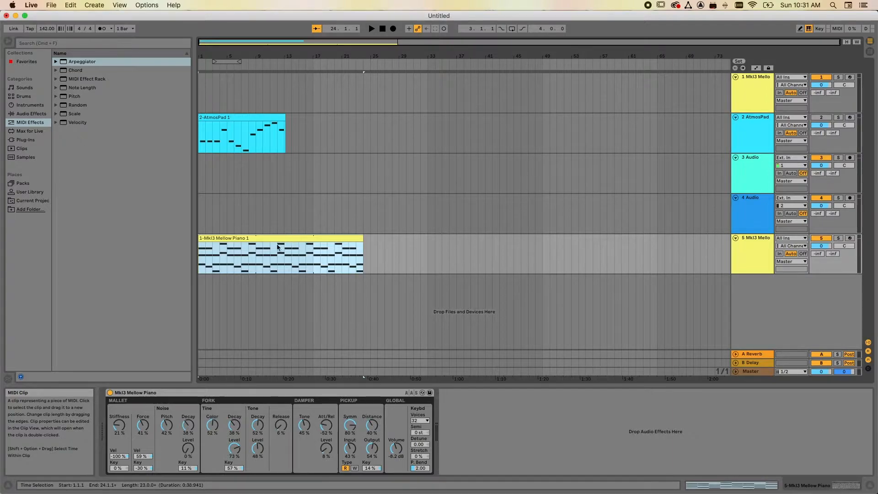
pyautogui.moveTo(280, 246); pyautogui.dragTo(267, 100)
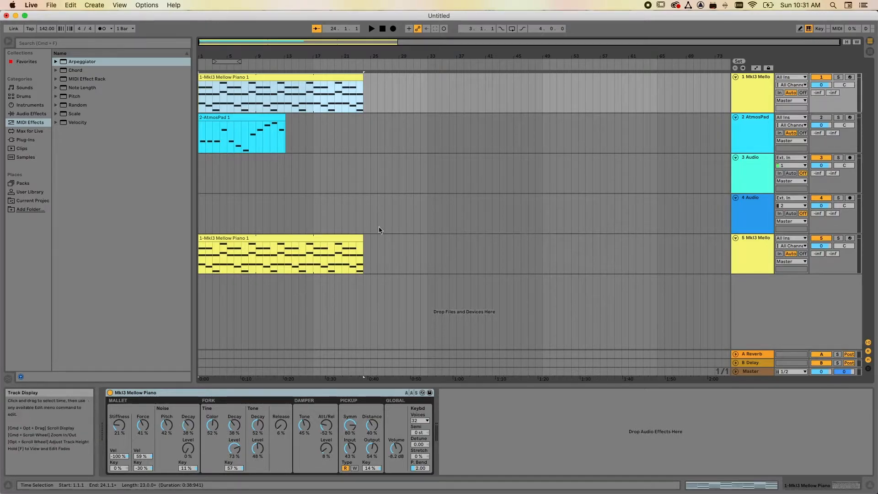
pyautogui.moveTo(754, 238); pyautogui.dragTo(751, 119)
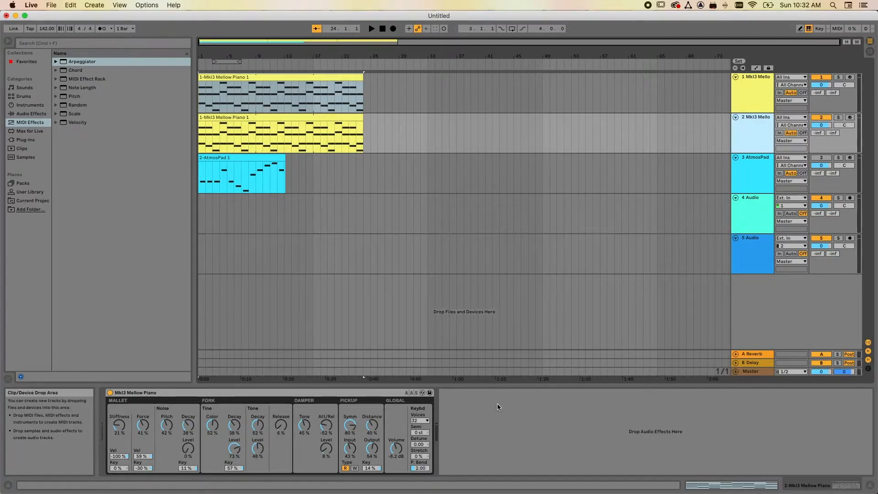
pyautogui.click(450, 82)
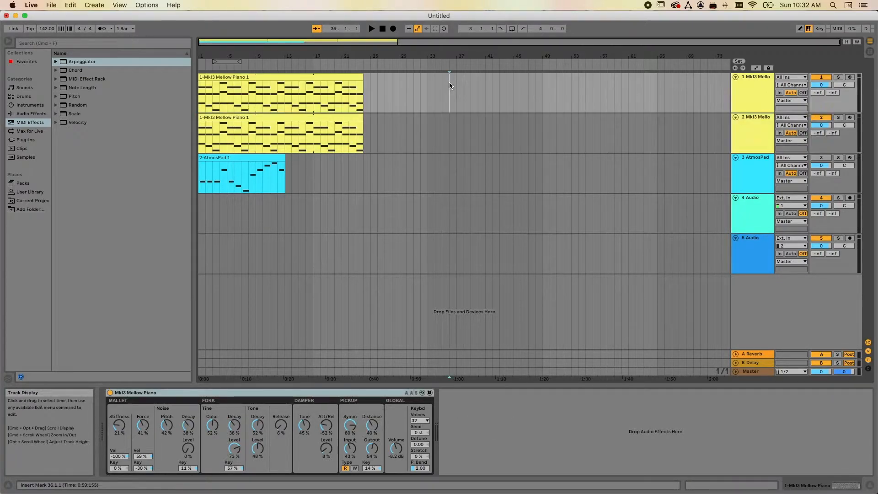
# Delete the Mkl3 Mellow Piano instrument from the duplicated track 2.
pyautogui.click(447, 129)
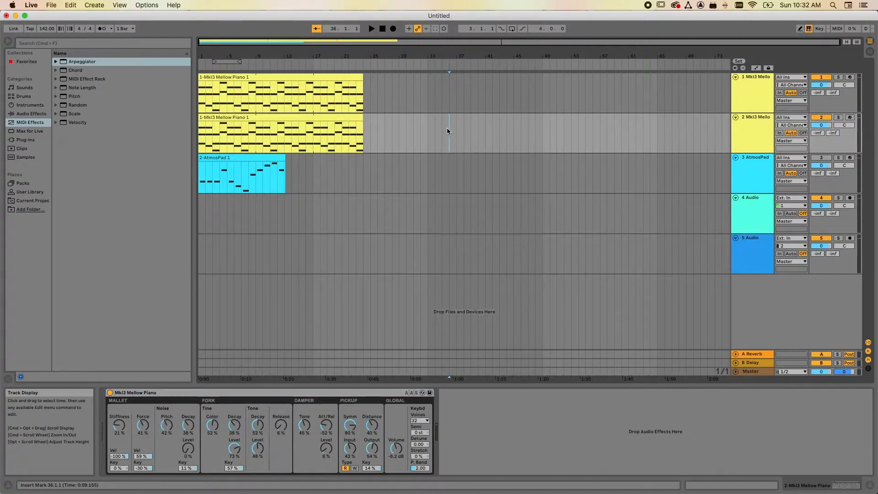
pyautogui.click(110, 393)
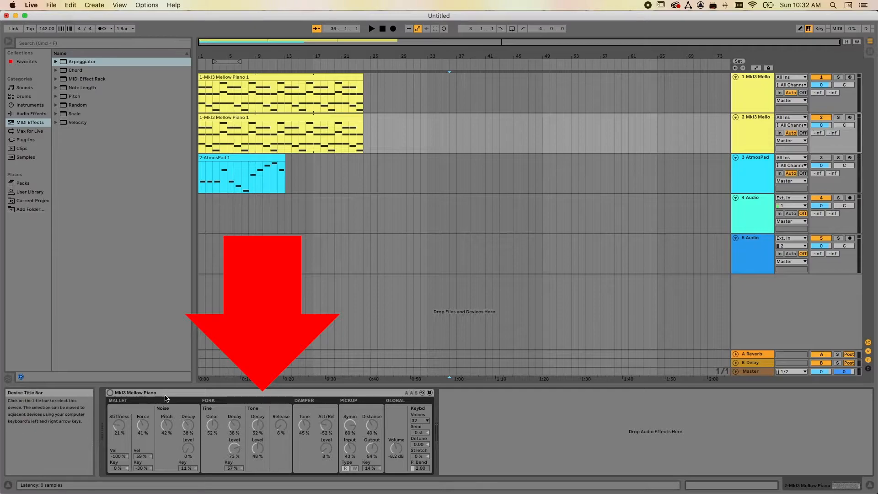
pyautogui.click(110, 392)
pyautogui.click(138, 393)
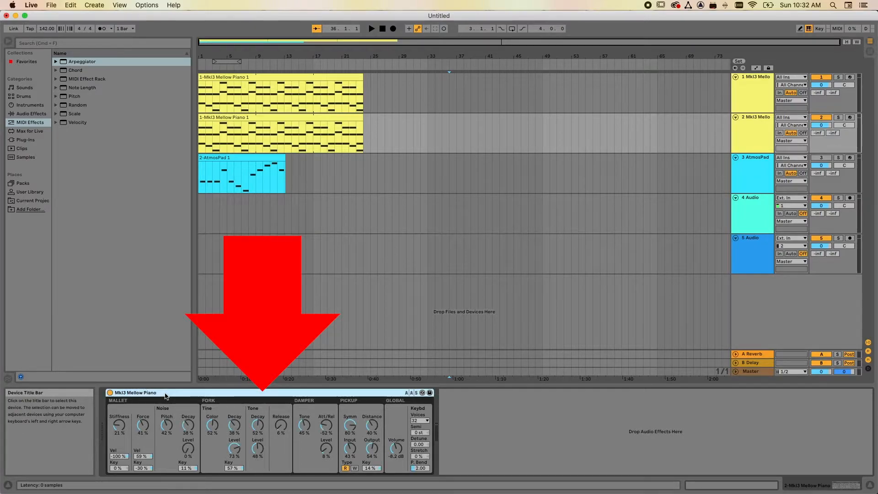
pyautogui.press('Delete')
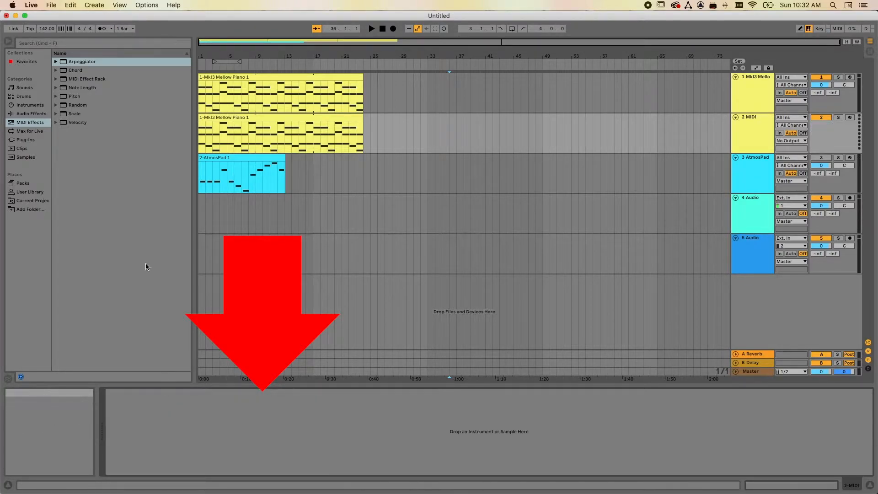
# Preview several Synth Keys presets of the Analog instrument and load Past Keys.adg onto track 2.
pyautogui.click(32, 105)
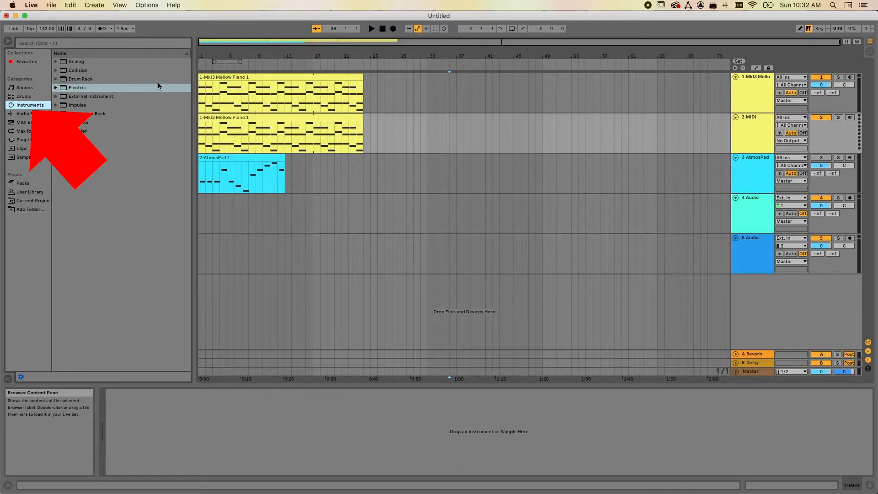
pyautogui.click(56, 62)
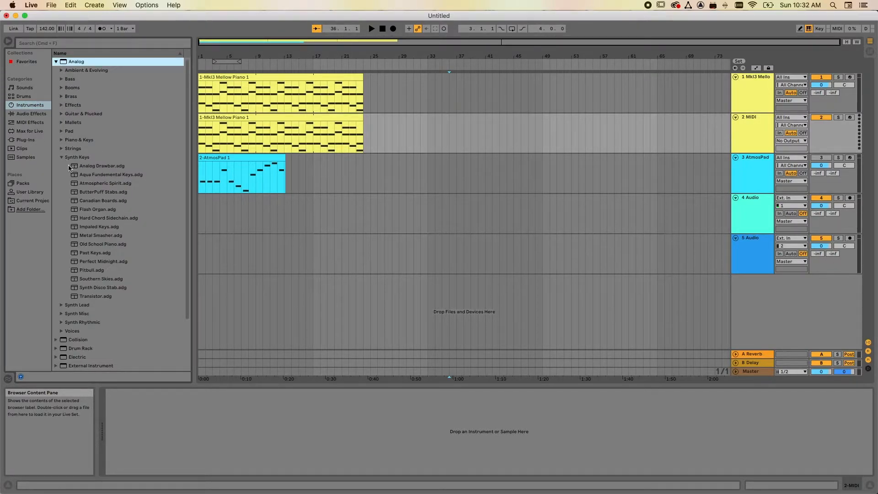
pyautogui.click(90, 184)
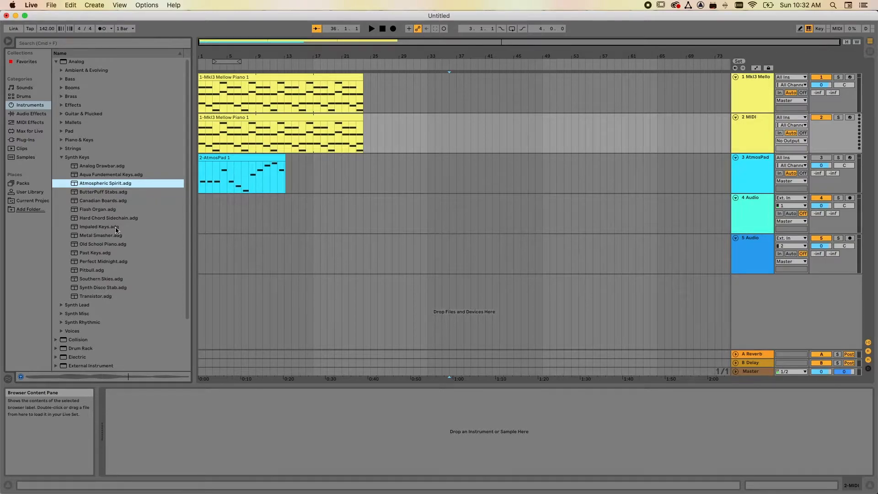
pyautogui.click(100, 210)
pyautogui.click(99, 201)
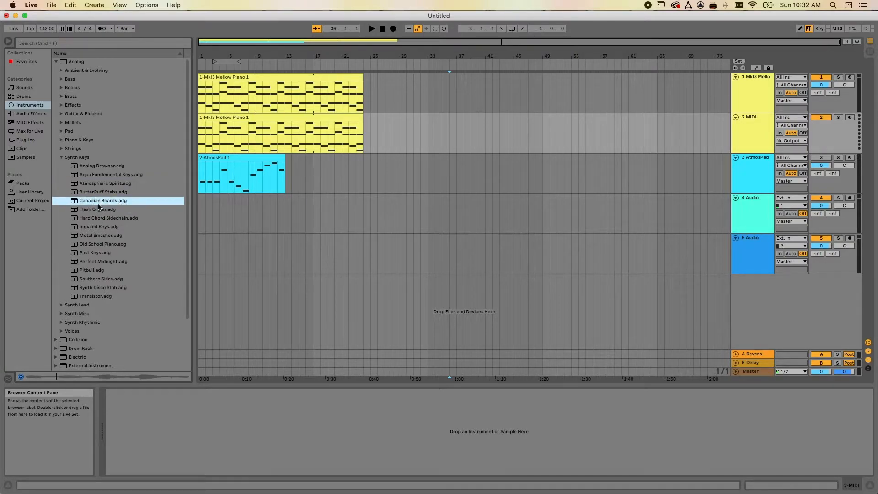
pyautogui.click(90, 236)
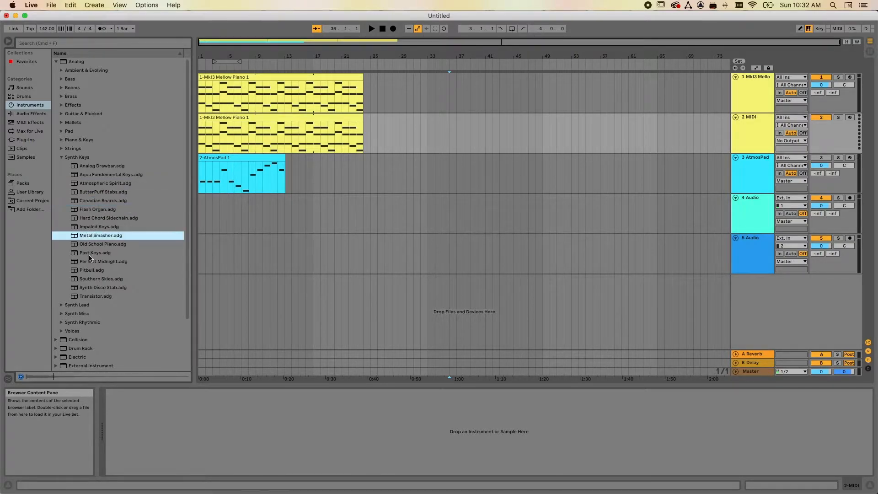
pyautogui.click(90, 254)
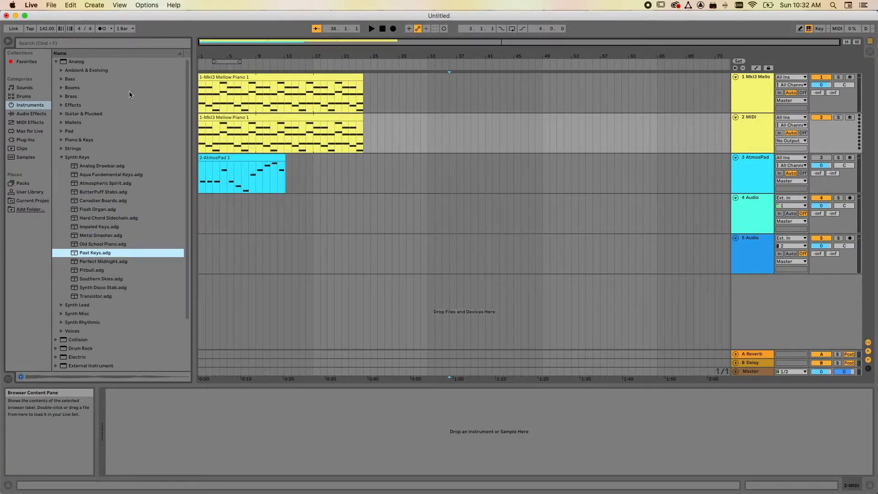
pyautogui.moveTo(73, 254); pyautogui.dragTo(406, 128)
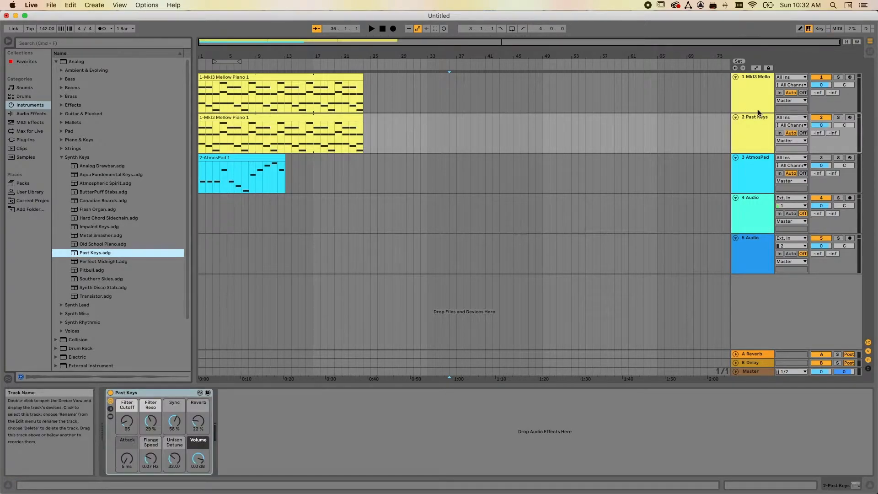
# Solo the Past Keys track and play its first bars to hear the new instrument.
pyautogui.click(839, 118)
pyautogui.click(372, 29)
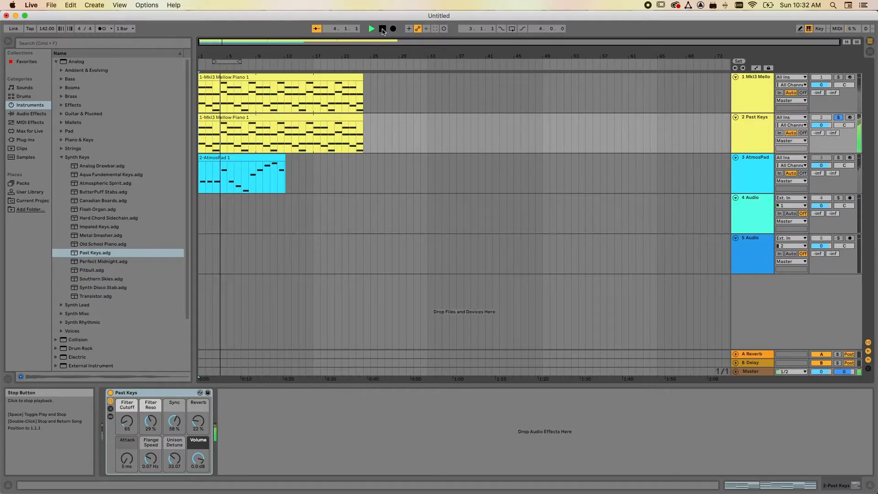
pyautogui.click(383, 29)
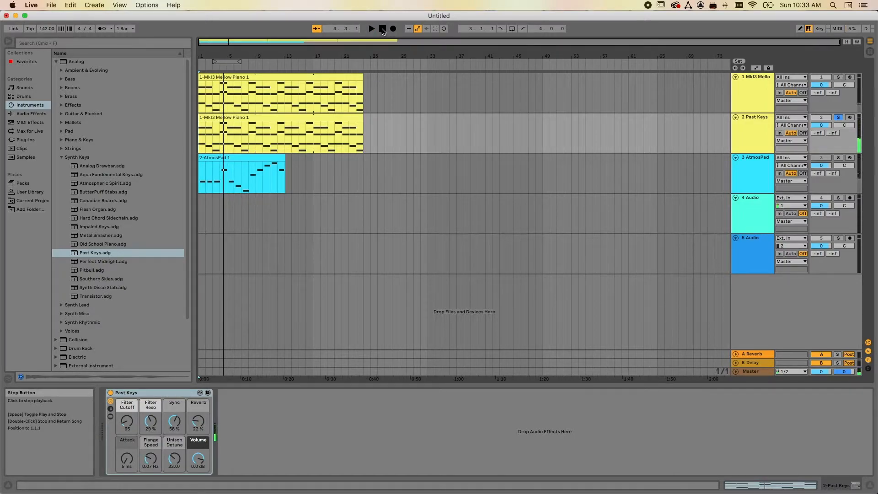
# Add the Arpeggiator MIDI effect to the Past Keys track.
pyautogui.click(28, 122)
pyautogui.moveTo(63, 64); pyautogui.dragTo(348, 133)
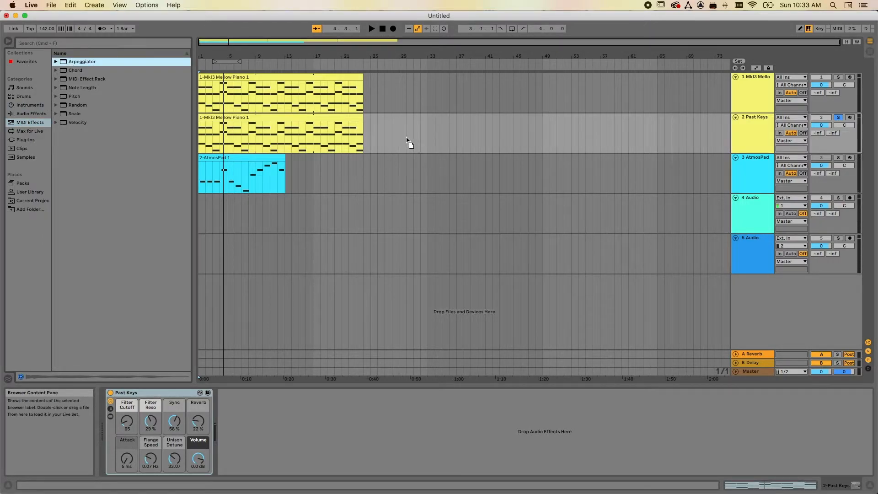
pyautogui.moveTo(407, 138); pyautogui.dragTo(406, 136)
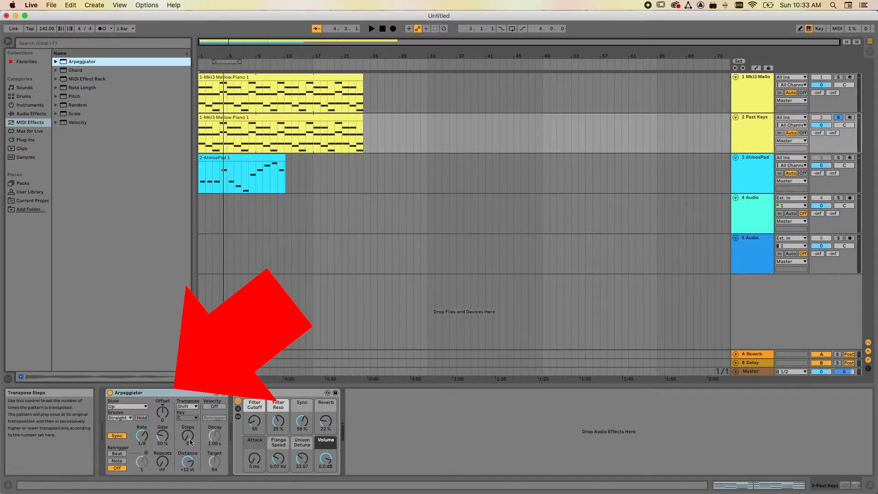
# Play the soloed Past Keys track to hear the Arpeggiator's effect, and stop playback.
pyautogui.click(383, 28)
pyautogui.click(372, 30)
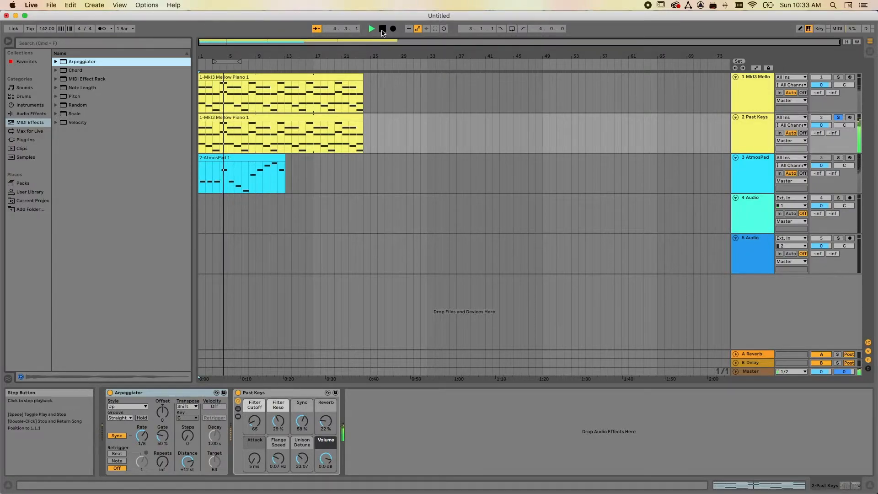
pyautogui.click(382, 30)
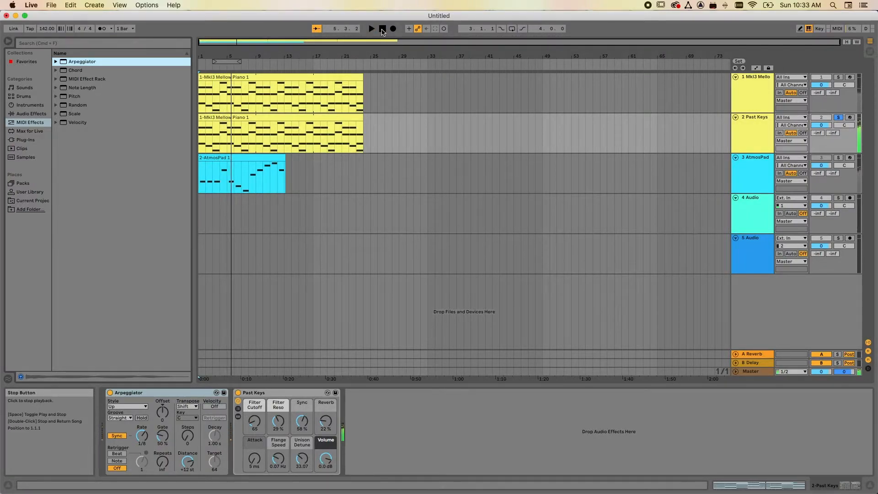
# Open the note editor for the clip on the Past Keys track and arm that track for recording.
pyautogui.doubleClick(274, 118)
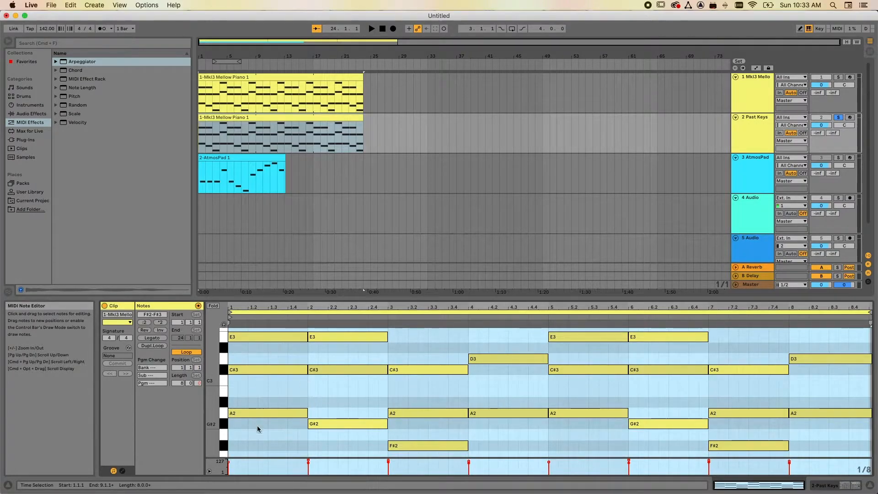
pyautogui.click(850, 117)
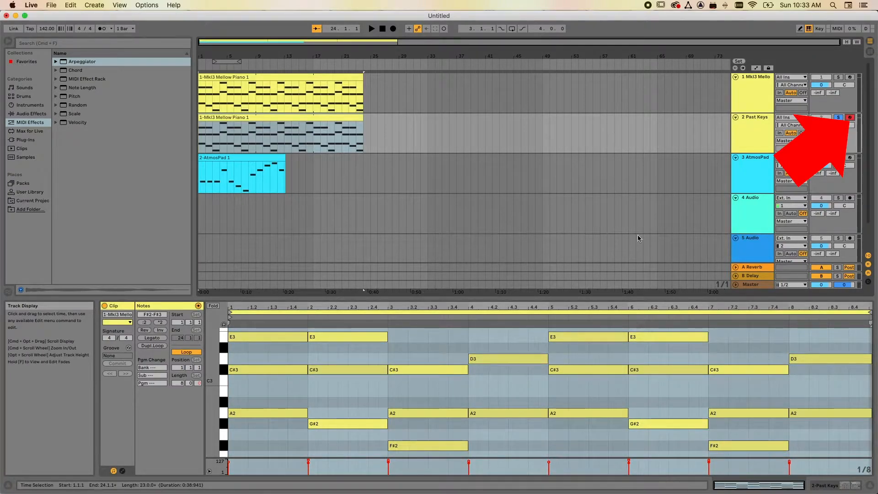
# Set the Arpeggiator's style to Down on the Past Keys track and start playback to hear it.
pyautogui.click(827, 487)
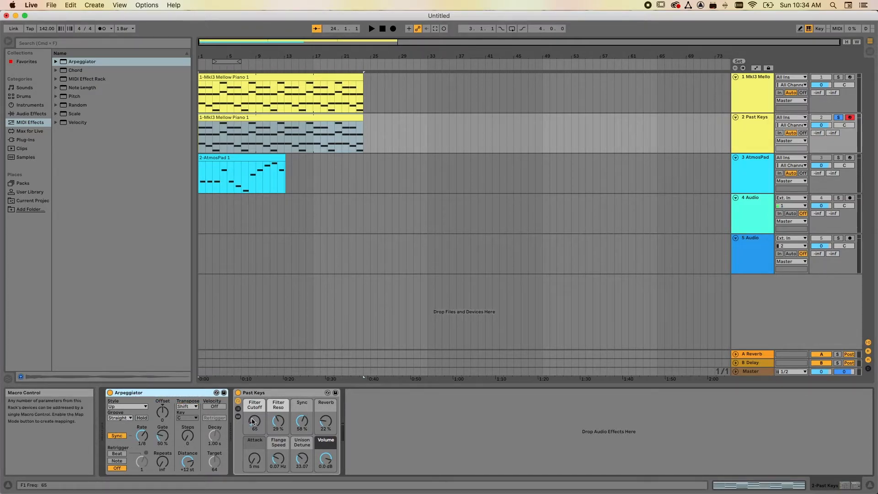
pyautogui.click(133, 407)
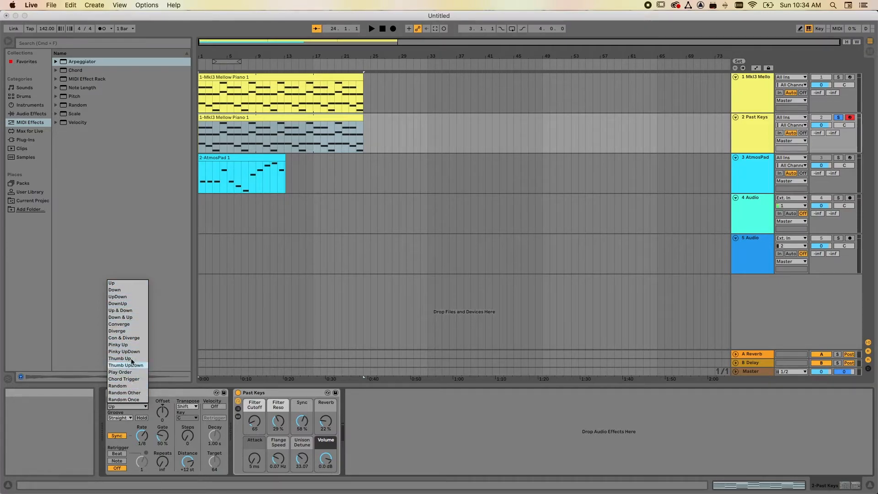
pyautogui.click(121, 291)
pyautogui.click(371, 29)
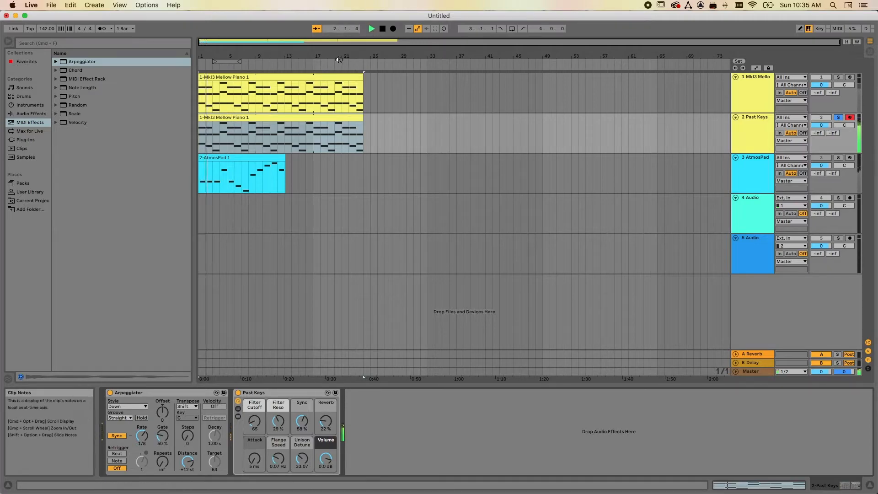
# Set the Arpeggiator's style to UpDown on the Past Keys track, play the part to hear it, and stop playback.
pyautogui.click(382, 29)
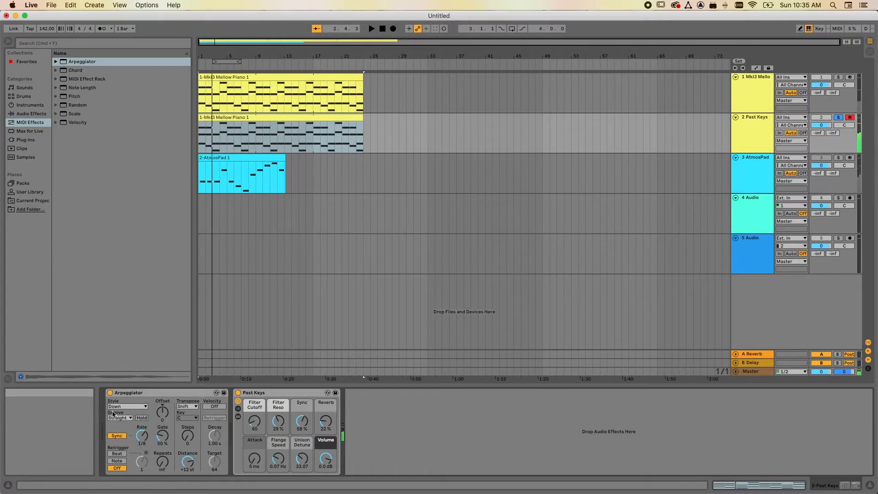
pyautogui.click(126, 407)
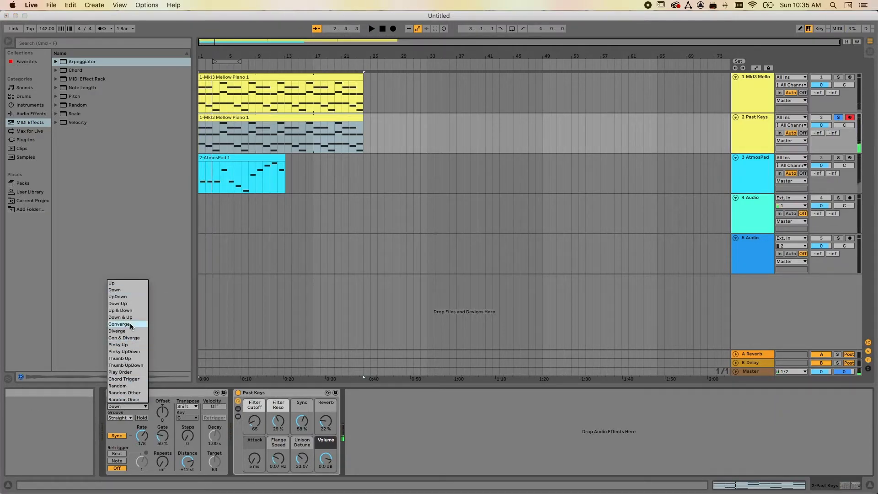
pyautogui.click(130, 296)
pyautogui.click(371, 29)
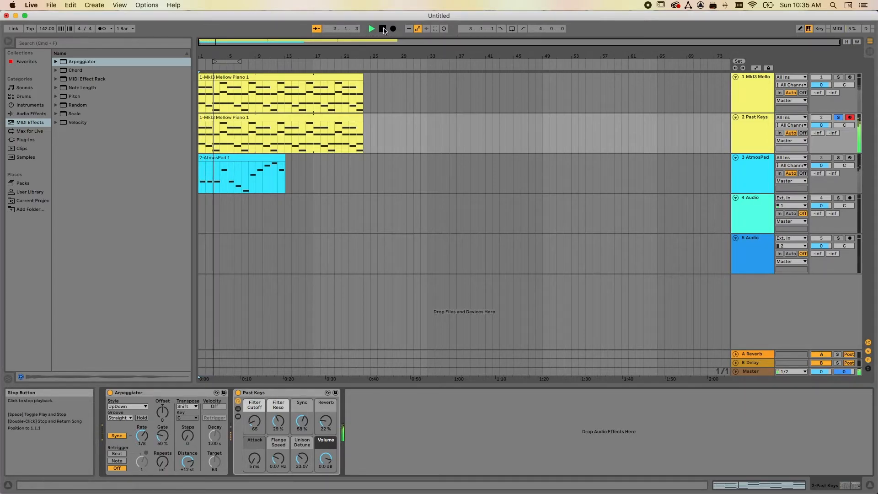
pyautogui.click(384, 31)
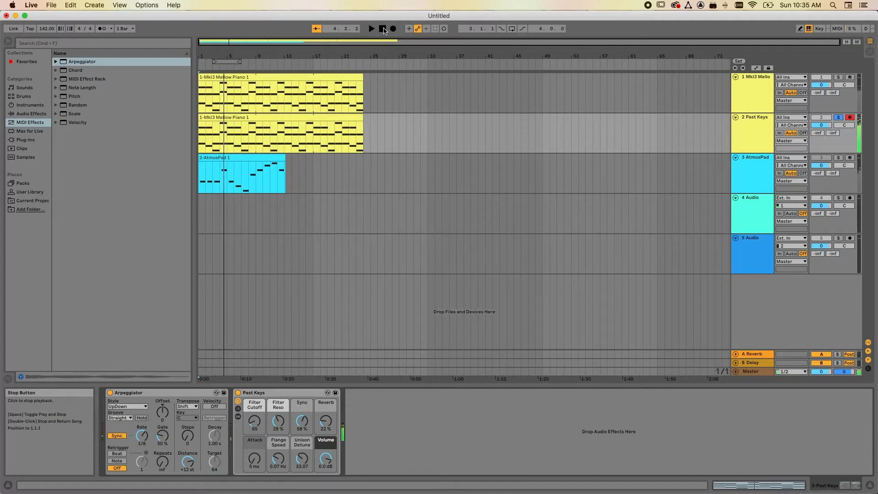
# Set the Arpeggiator's style to Up & Down, audition the Past Keys track, and stop playback.
pyautogui.click(131, 407)
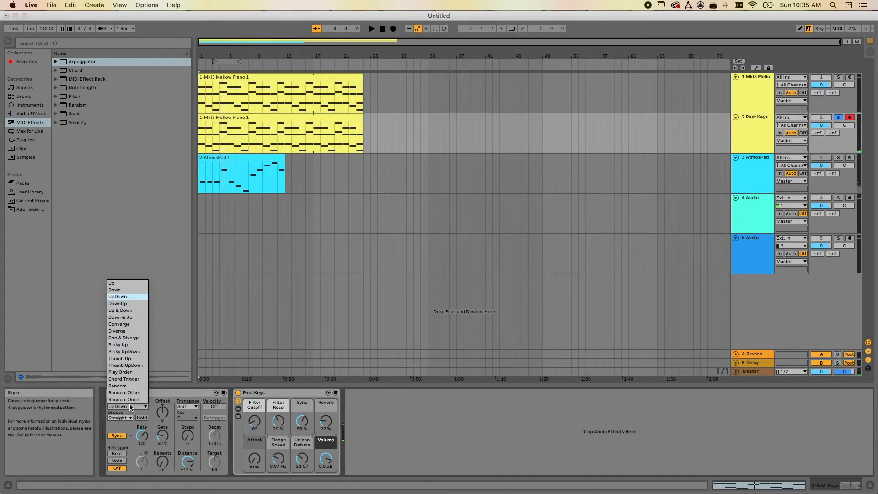
pyautogui.click(131, 313)
pyautogui.press('space')
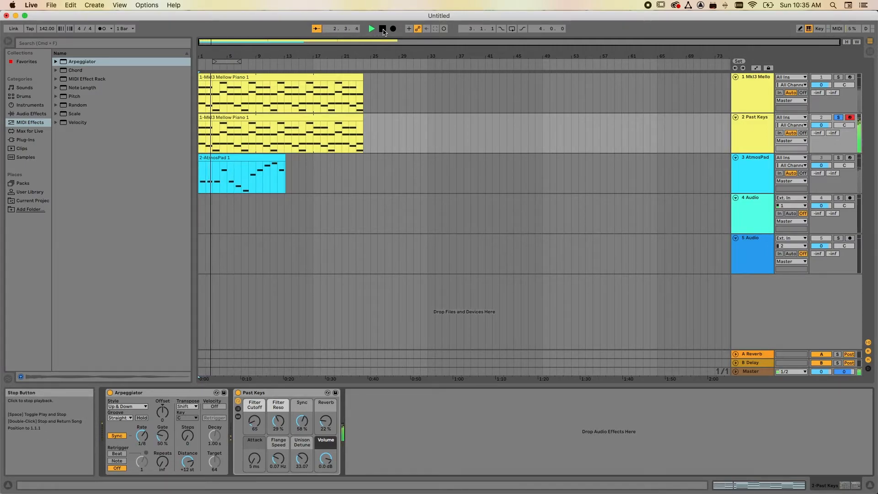
pyautogui.click(383, 29)
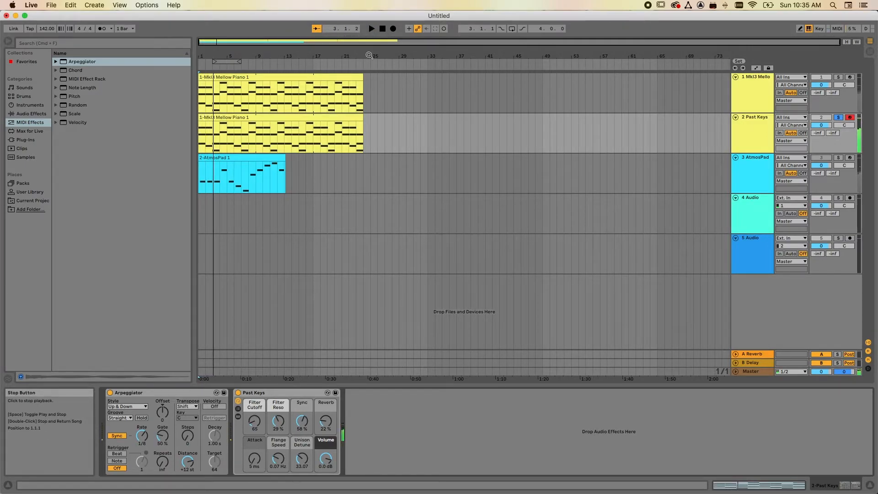
# Examine the chord notes of the Past Keys clip in the note editor, and return to the track's device view.
pyautogui.click(137, 407)
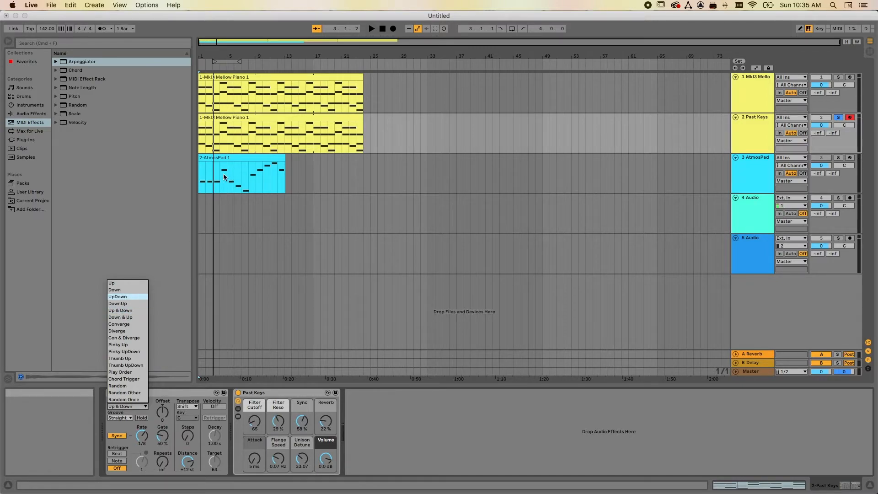
pyautogui.click(255, 115)
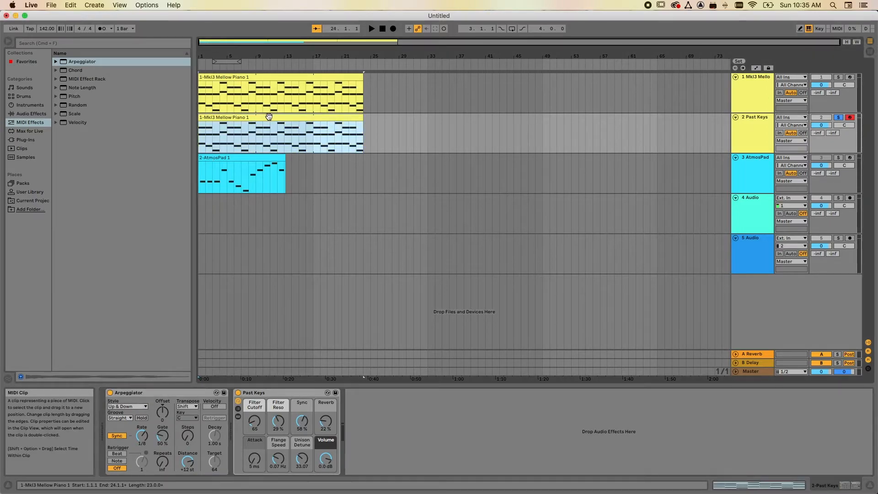
pyautogui.doubleClick(269, 116)
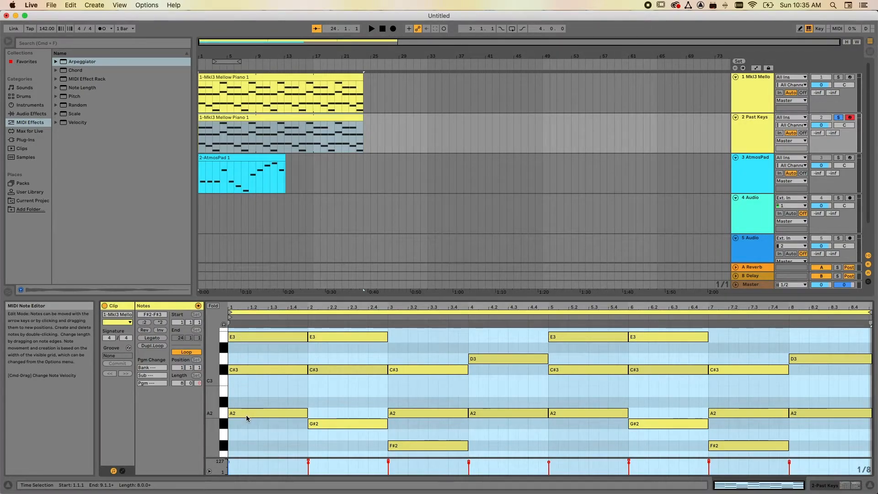
pyautogui.click(835, 489)
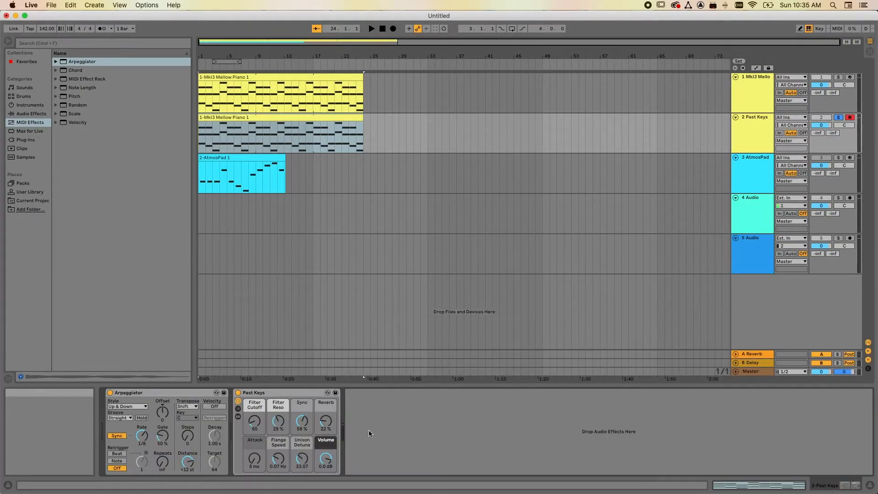
# Set the Arpeggiator's style to Up and choose Straight as its groove.
pyautogui.click(130, 406)
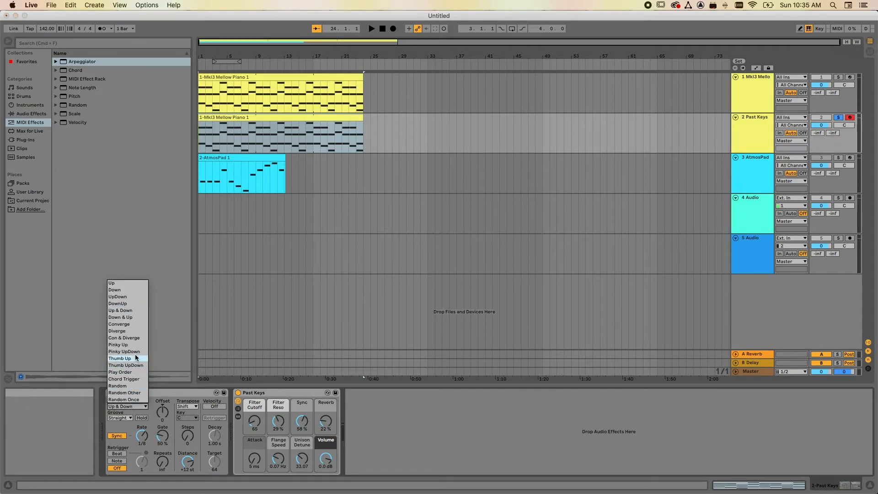
pyautogui.click(127, 285)
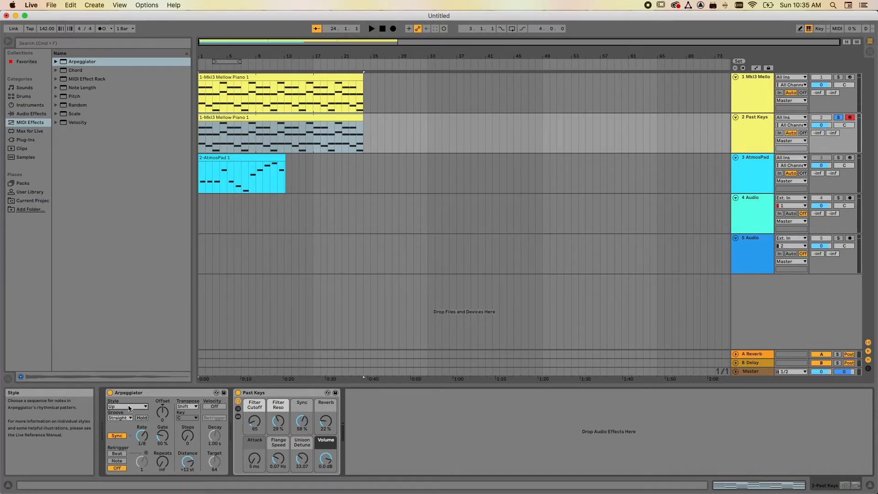
pyautogui.click(121, 418)
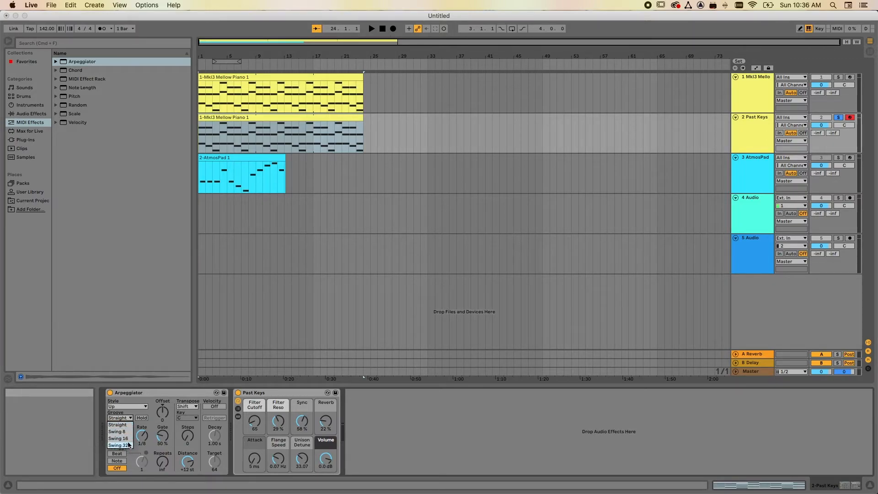
pyautogui.click(127, 425)
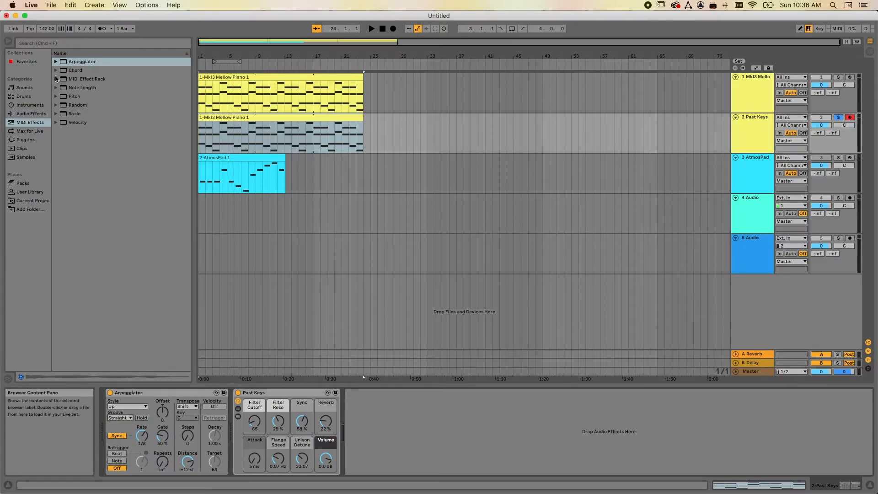
# Set the project tempo to 110 BPM, and briefly play the arpeggiated Past Keys track at that tempo.
pyautogui.moveTo(46, 28); pyautogui.dragTo(47, 43)
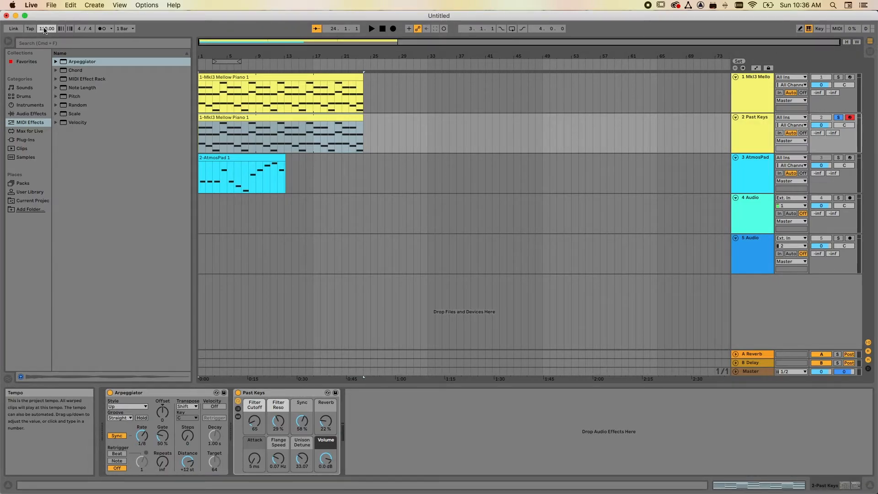
pyautogui.click(371, 30)
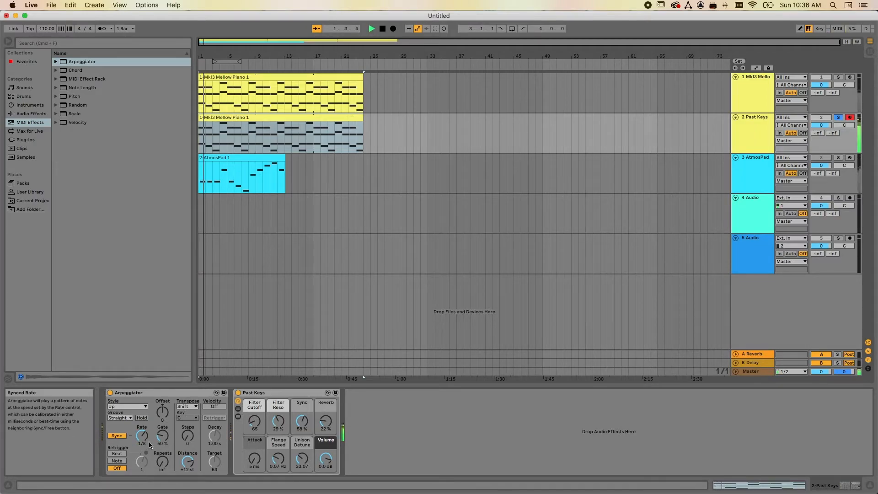
pyautogui.click(383, 30)
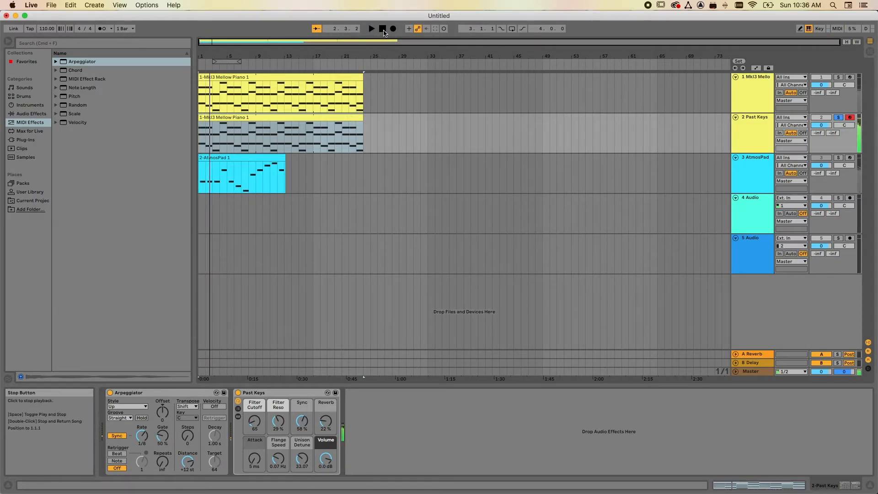
# Set the Arpeggiator's rate to 1/12, start playback, and turn on the metronome.
pyautogui.click(142, 436)
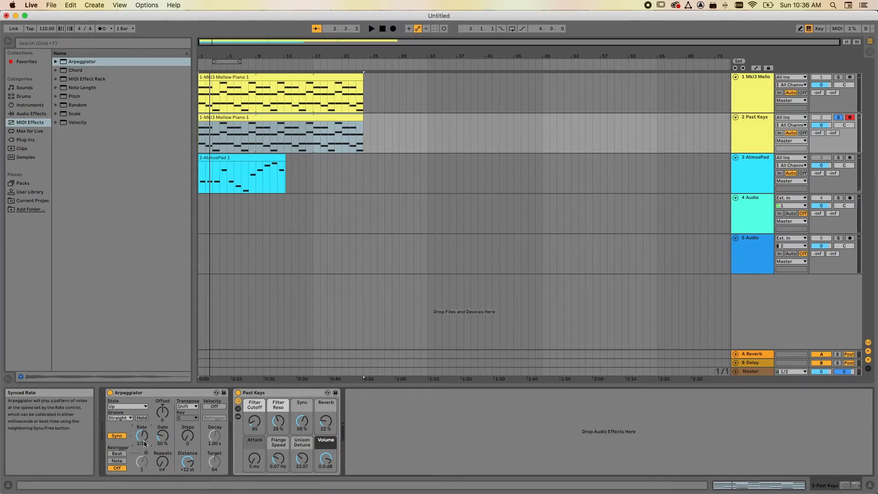
pyautogui.click(372, 29)
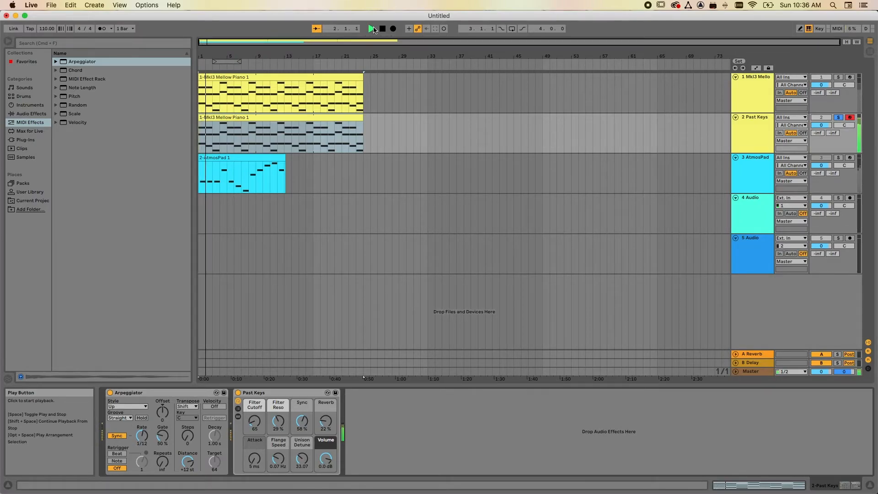
pyautogui.click(101, 28)
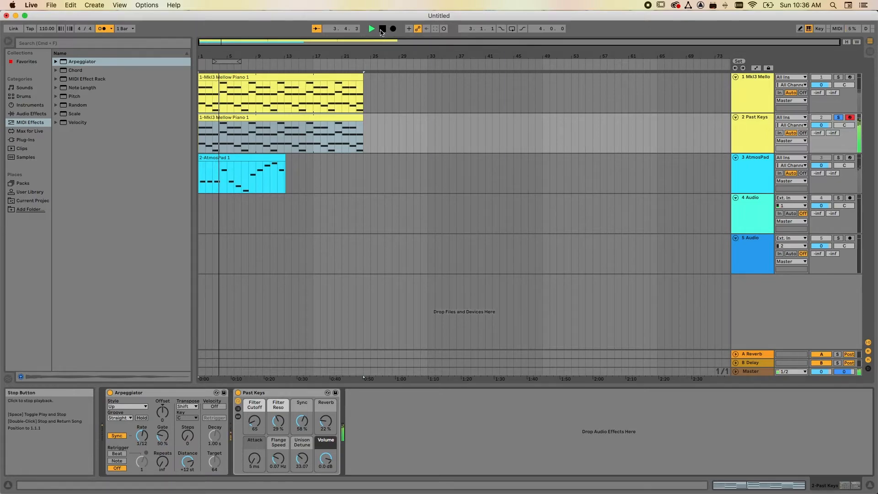
# Stop playback, set the Arpeggiator's rate to 1/16, and audition the faster pattern.
pyautogui.click(382, 29)
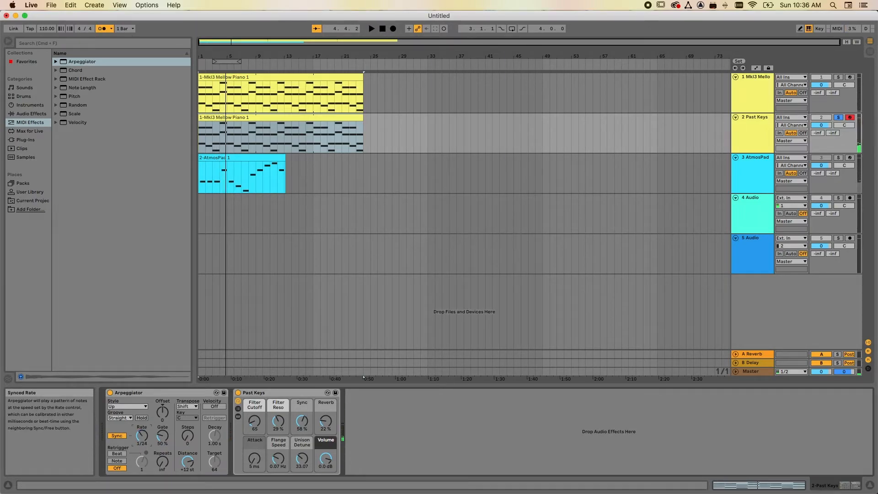
pyautogui.click(372, 29)
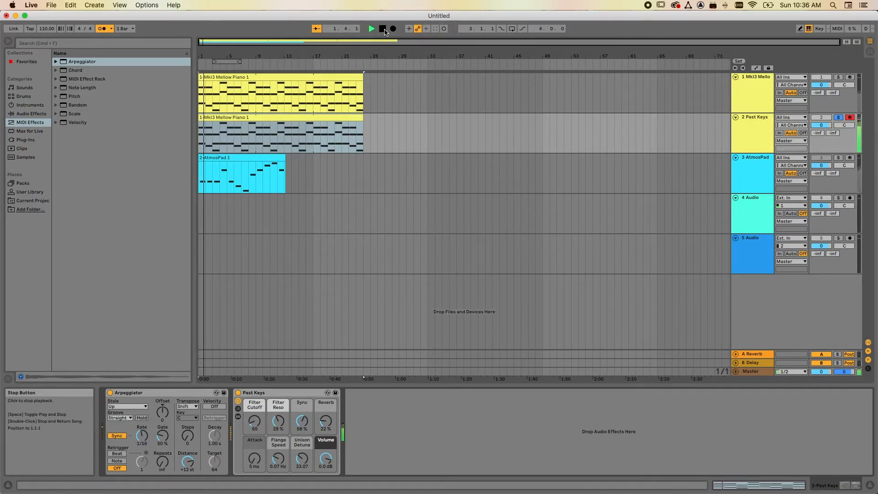
pyautogui.click(383, 29)
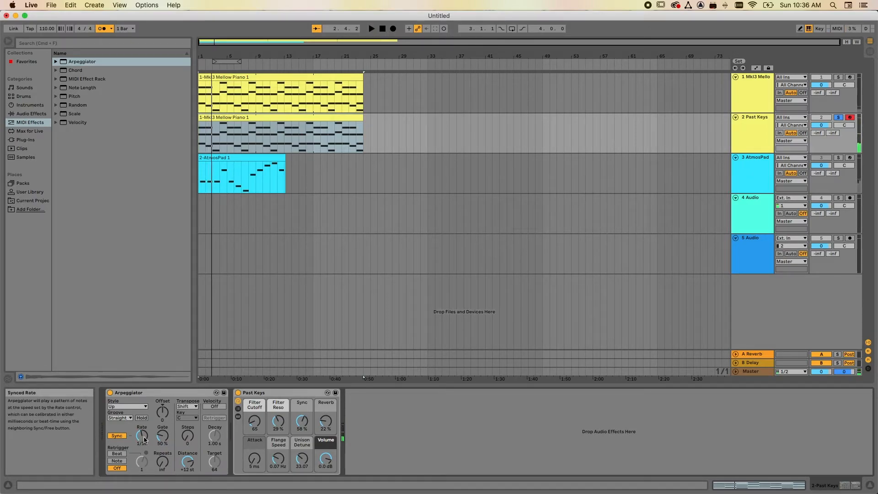
# Set the Arpeggiator's rate to 1/8 and its transposition steps to 1, and audition the Past Keys track.
pyautogui.moveTo(141, 436); pyautogui.dragTo(142, 432)
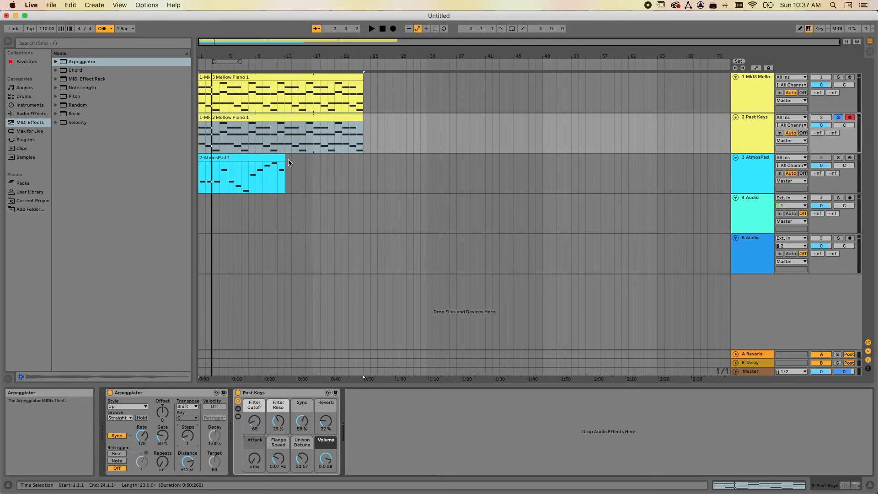
pyautogui.click(372, 29)
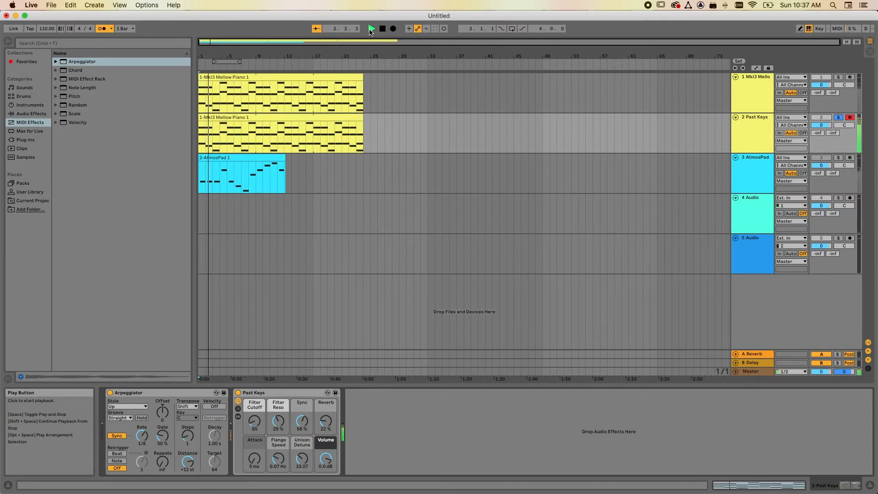
pyautogui.press('space')
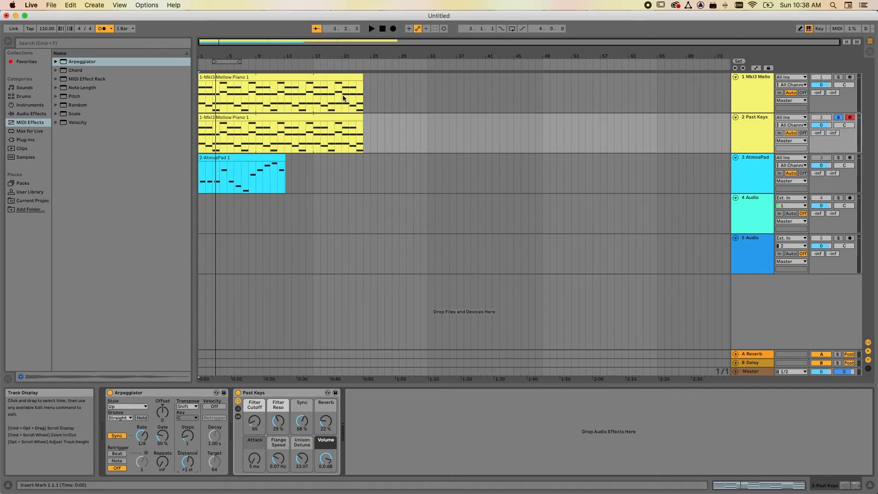
# Set the Arpeggiator's transposition distance to +1 st, and audition the Past Keys track.
pyautogui.click(370, 29)
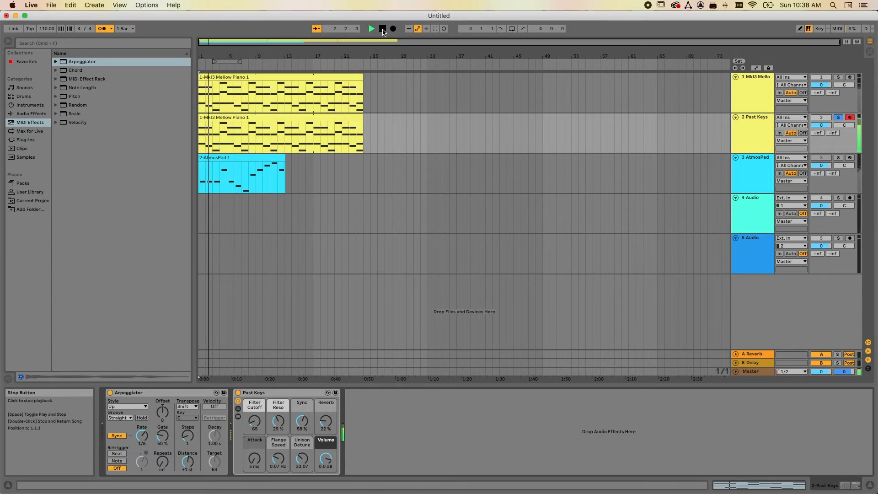
pyautogui.click(382, 29)
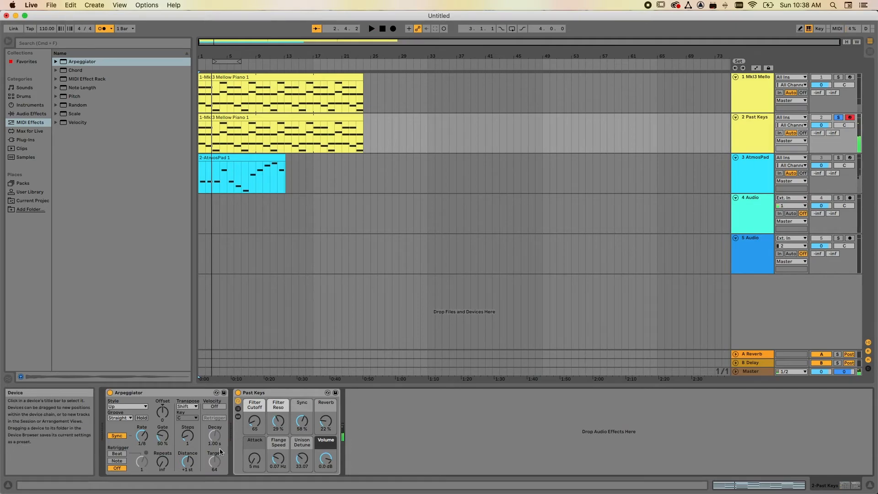
# Set the Arpeggiator's transposition distance to +12 st and its steps to 2, and audition the part from the beginning.
pyautogui.click(188, 461)
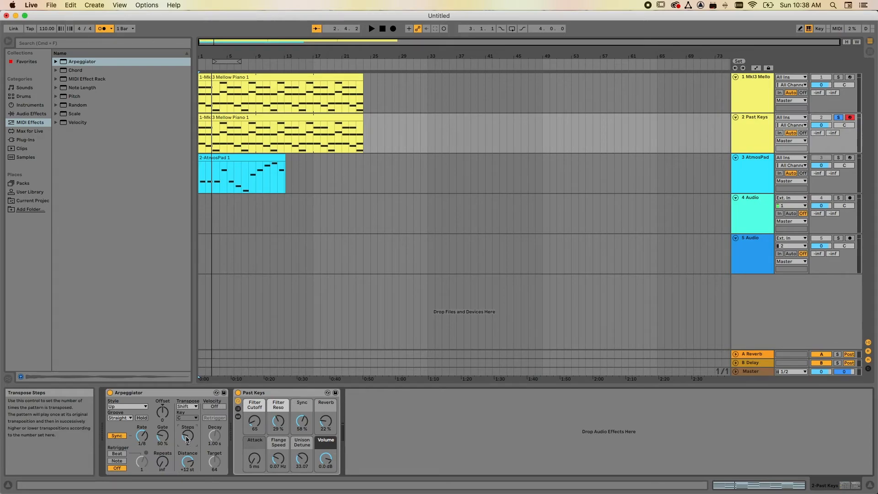
pyautogui.click(381, 30)
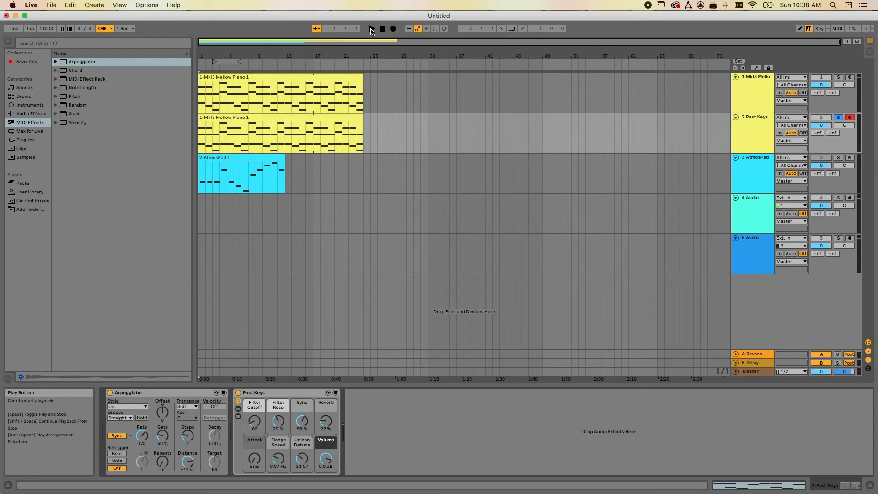
pyautogui.click(371, 29)
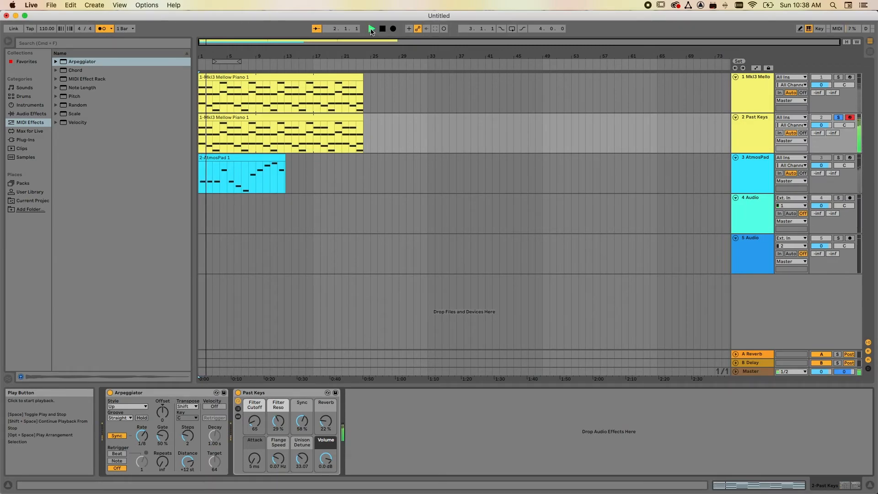
pyautogui.click(383, 29)
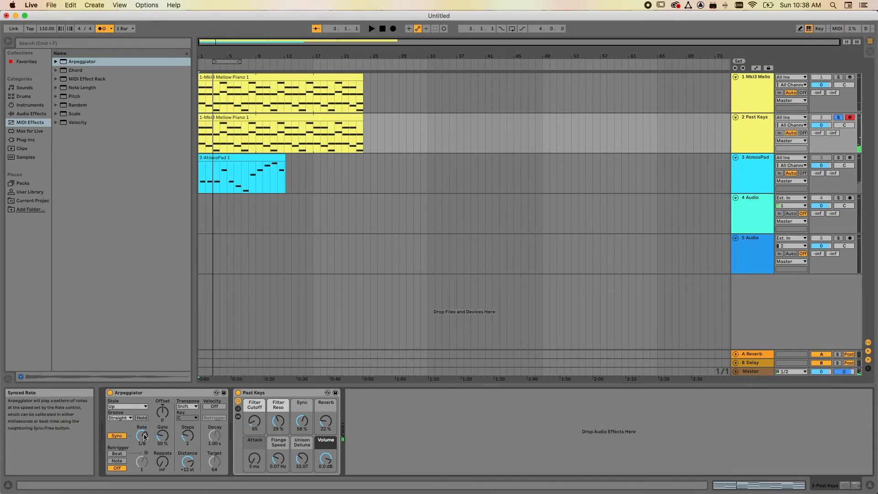
# Set the Arpeggiator's rate to 1/16 and raise its transposition steps to 4 while auditioning the Past Keys track.
pyautogui.moveTo(142, 435); pyautogui.dragTo(142, 426)
pyautogui.click(372, 29)
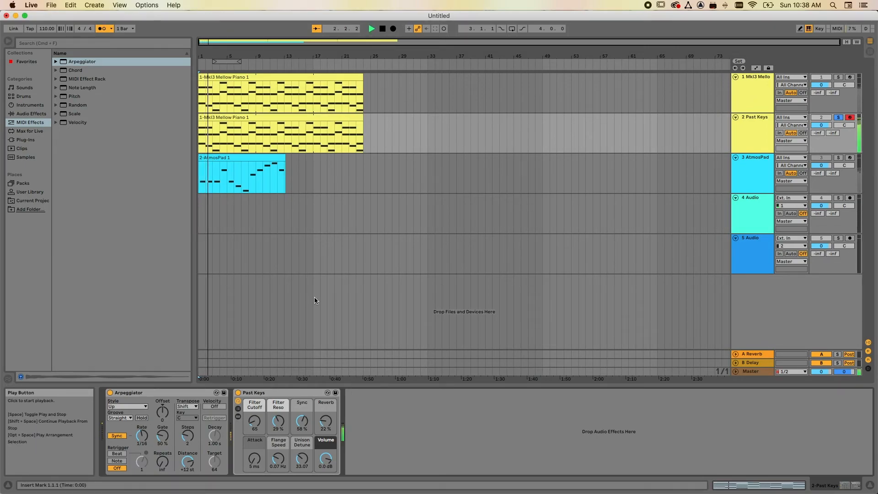
pyautogui.moveTo(188, 435); pyautogui.dragTo(187, 415)
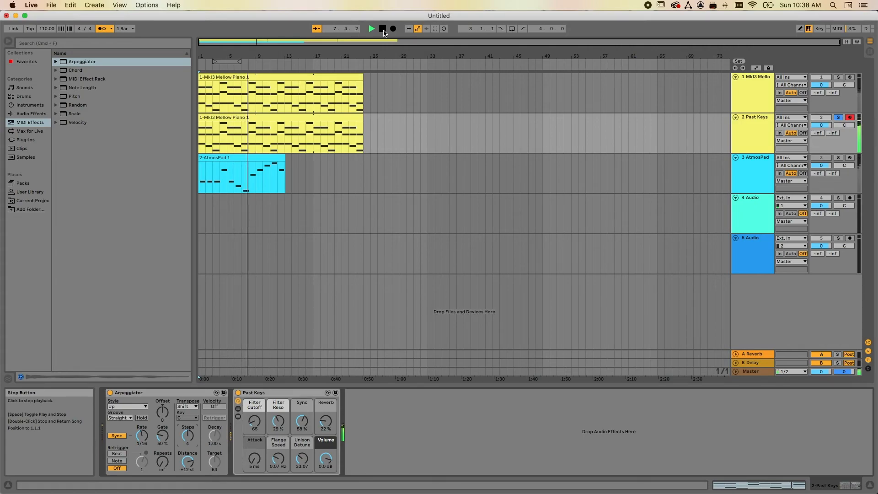
pyautogui.click(383, 31)
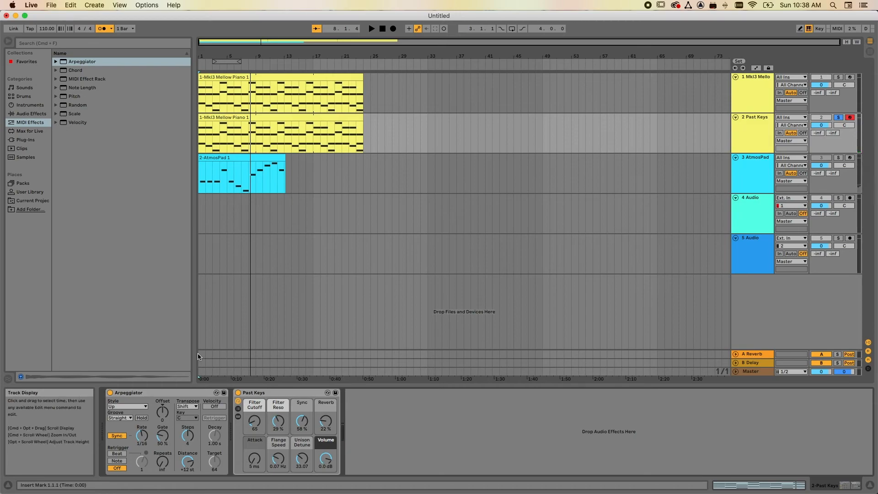
# Unsolo the Past Keys track, play all tracks together from the start, and stop playback.
pyautogui.click(843, 117)
pyautogui.click(383, 29)
pyautogui.click(372, 29)
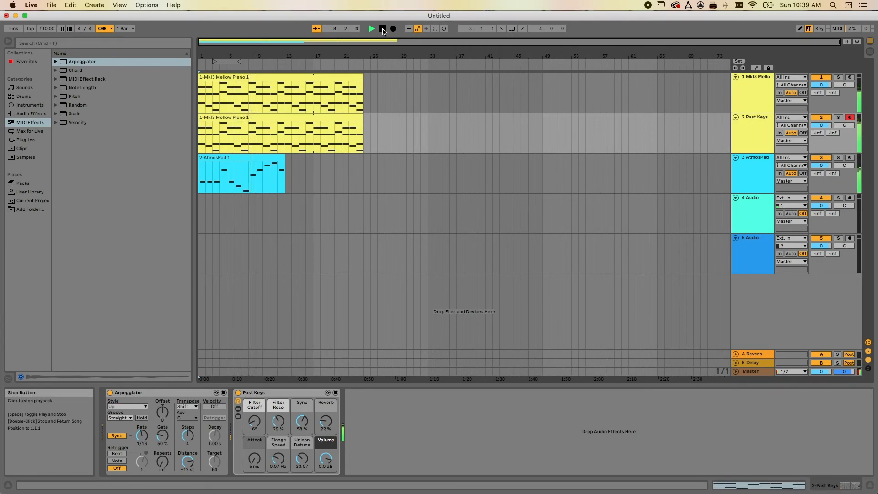
pyautogui.click(383, 29)
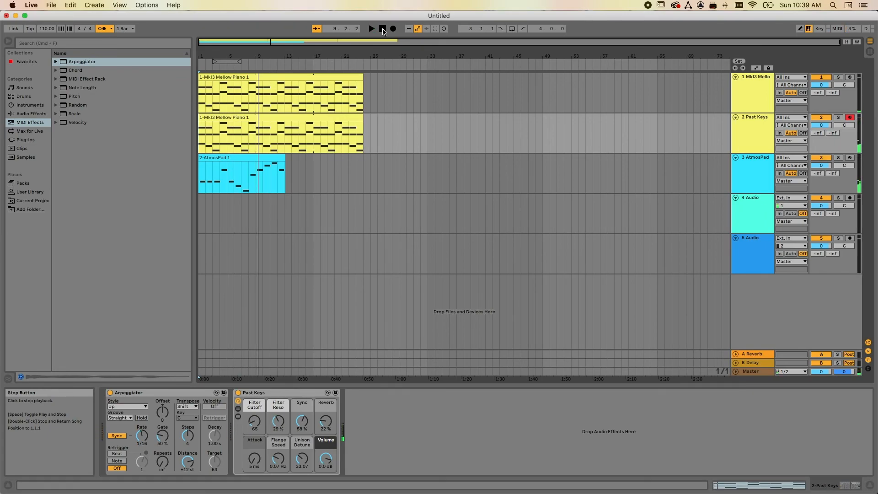